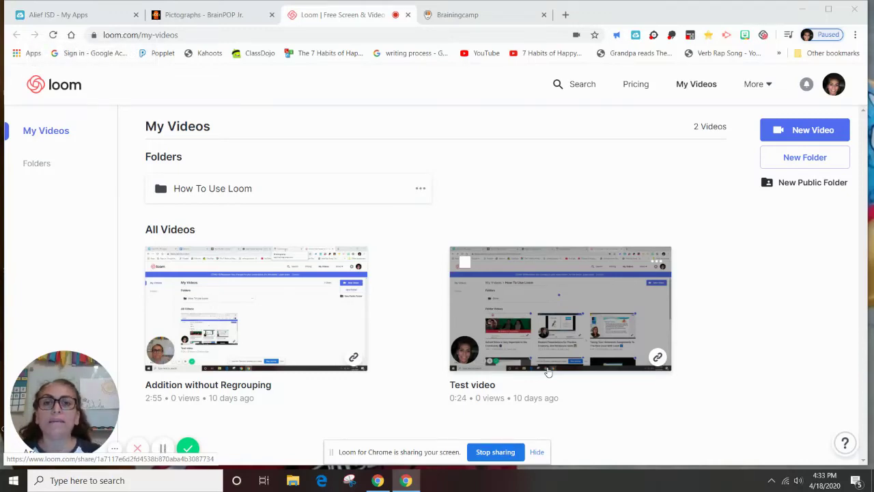
# - Switch to the Brainingcamp tab showing the empty Color Tiles grid and Tally list
pyautogui.click(508, 16)
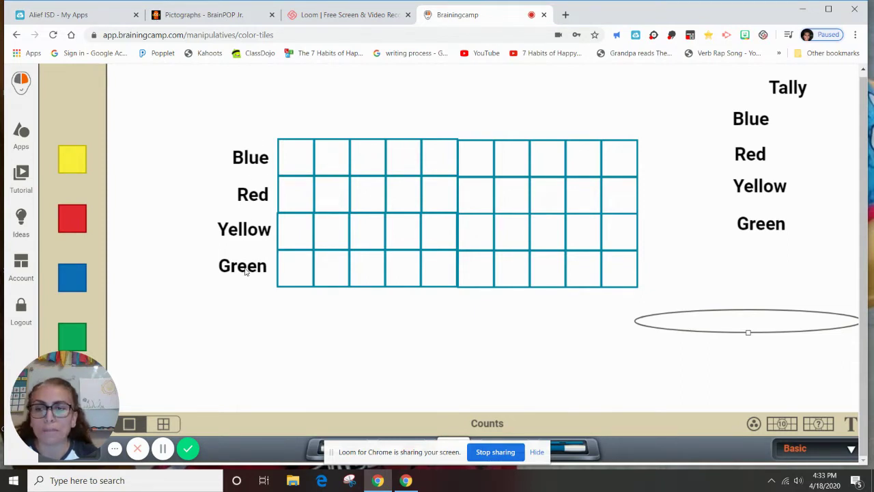
# - Add a 'Favorite Colors' text label and move it above the tile grid
pyautogui.click(851, 424)
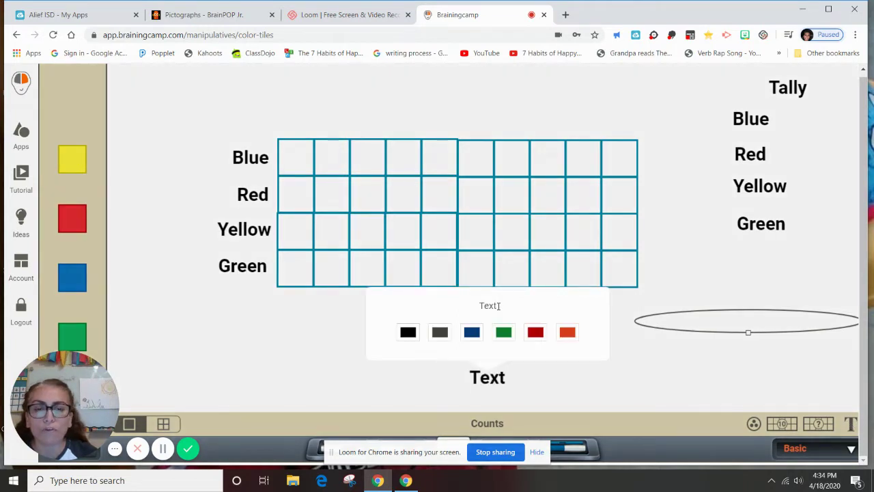
pyautogui.click(482, 306)
pyautogui.write('F')
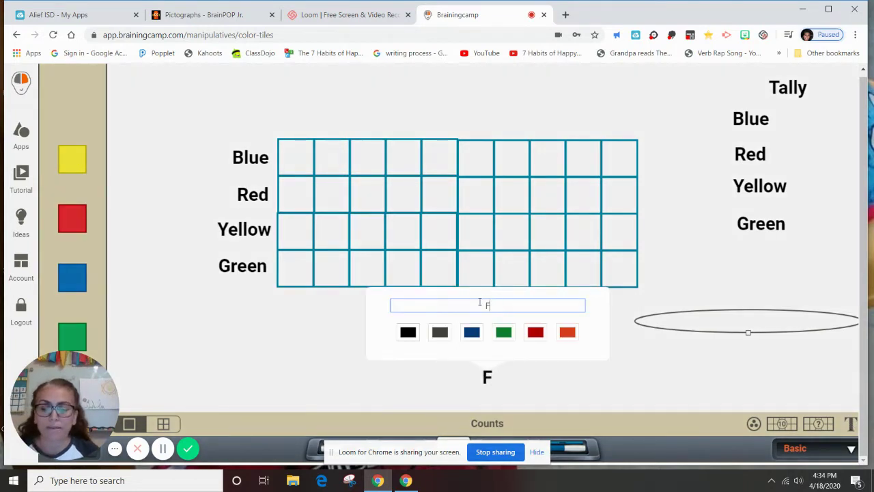
pyautogui.write('avorite C')
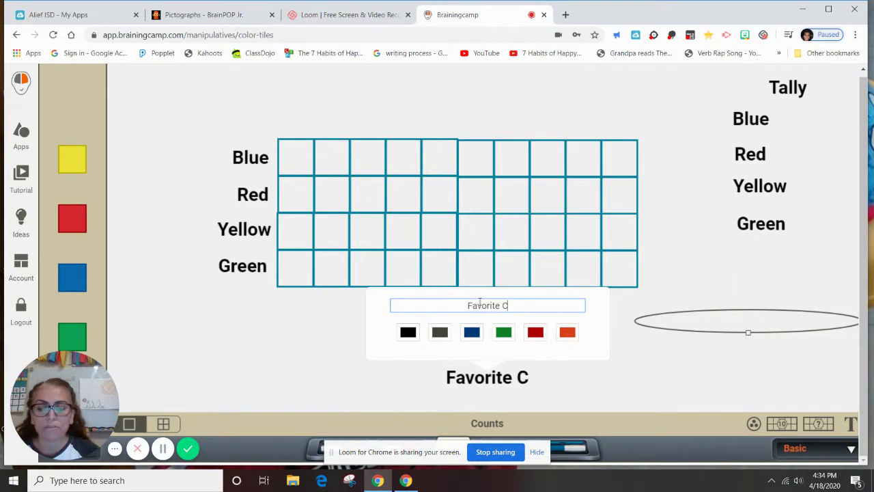
pyautogui.write('olors')
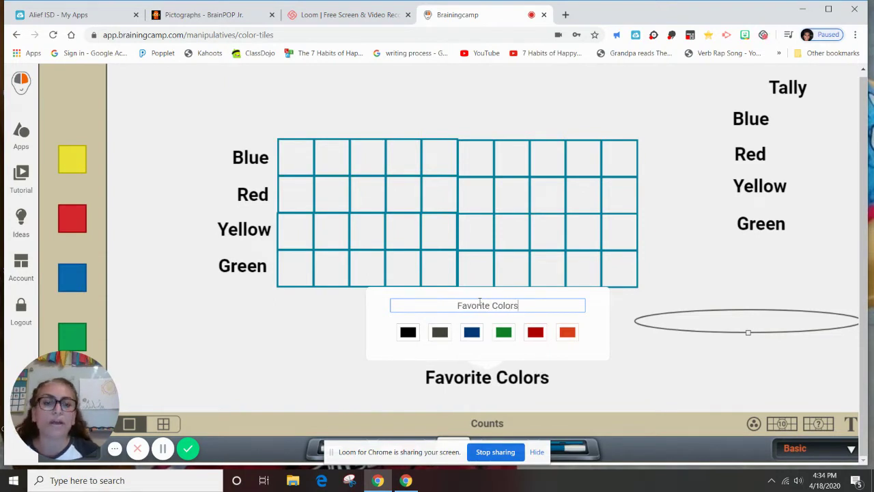
pyautogui.click(729, 378)
pyautogui.moveTo(517, 377); pyautogui.dragTo(496, 117)
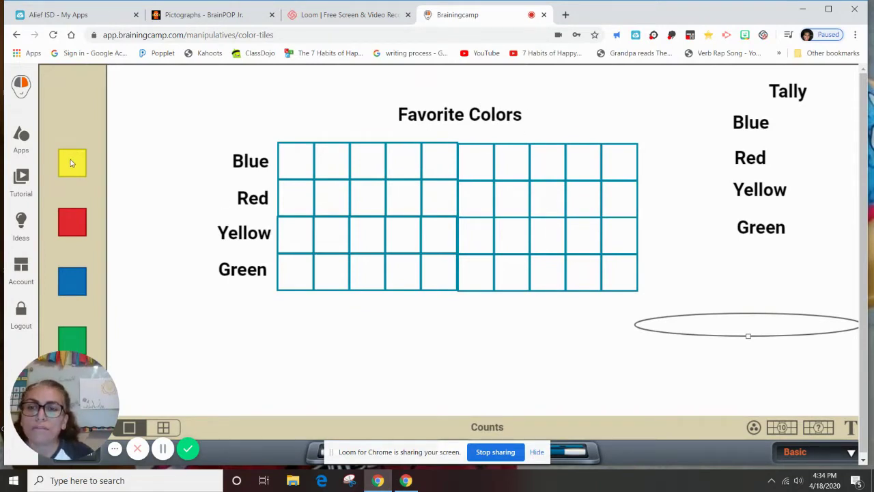
# - Place a yellow tile below the grid with a '1 person' label beside it
pyautogui.moveTo(71, 162); pyautogui.dragTo(394, 338)
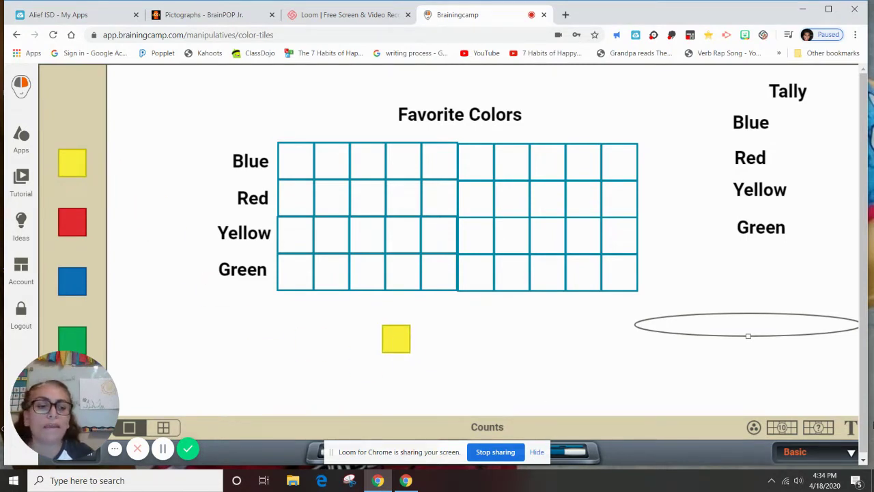
pyautogui.click(851, 427)
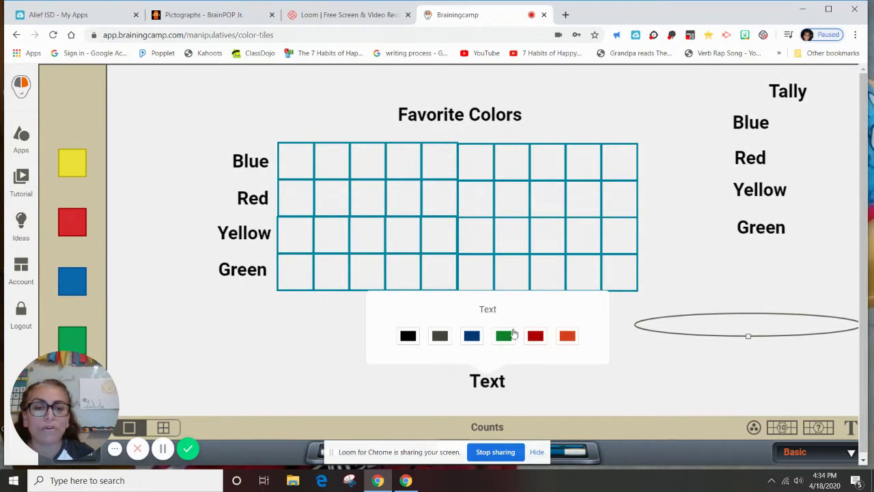
pyautogui.click(502, 309)
pyautogui.moveTo(502, 309); pyautogui.dragTo(468, 309)
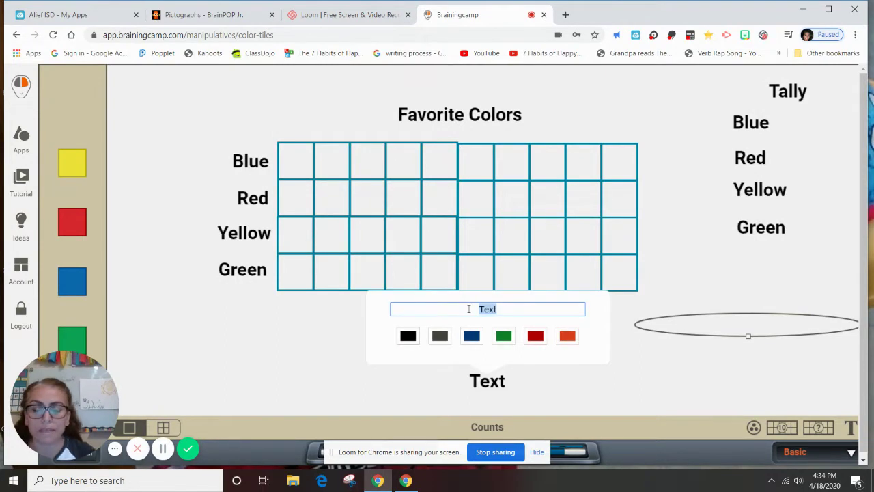
pyautogui.write('1')
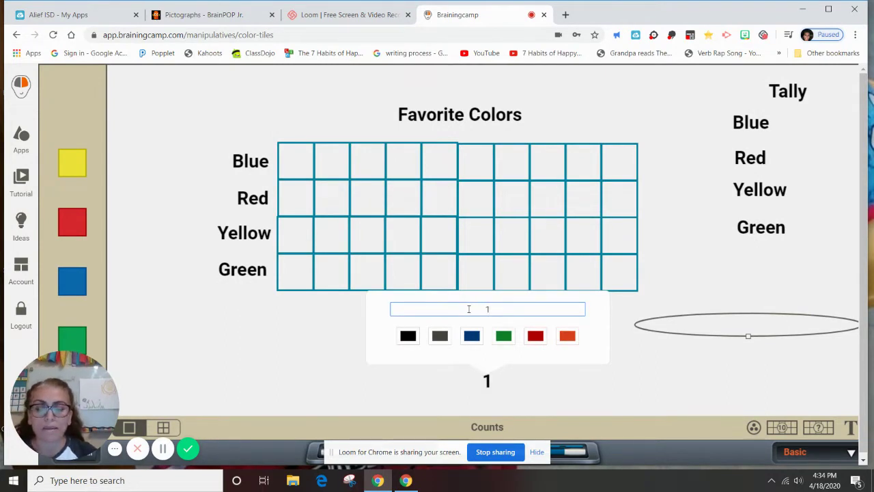
pyautogui.write(' person')
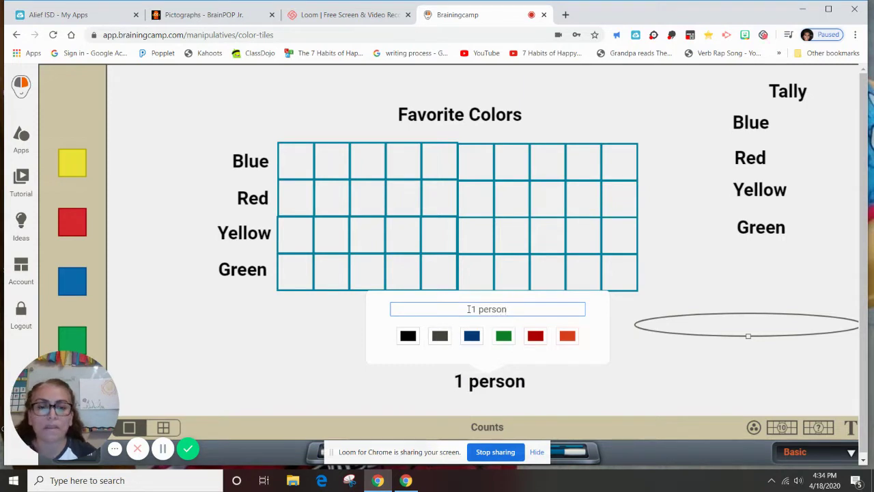
pyautogui.click(638, 368)
pyautogui.moveTo(503, 386); pyautogui.dragTo(479, 342)
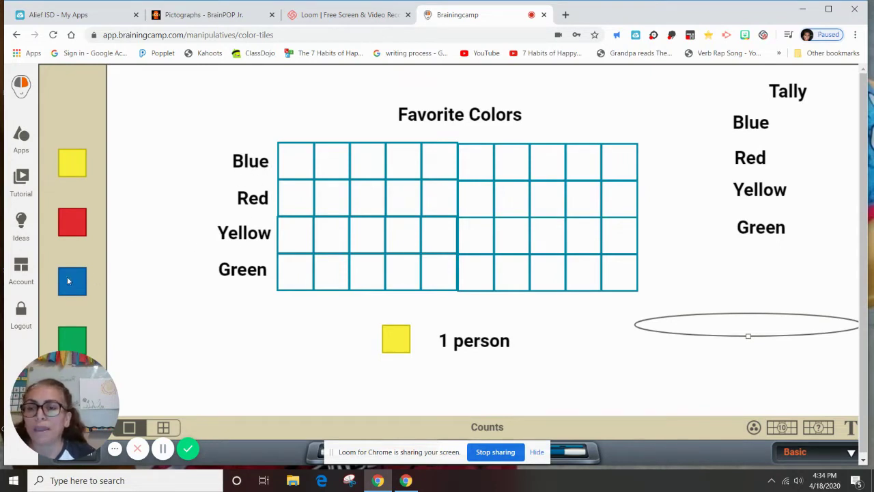
# - Drag five blue tiles from the palette into the first five Blue cells
pyautogui.moveTo(74, 284); pyautogui.dragTo(301, 158)
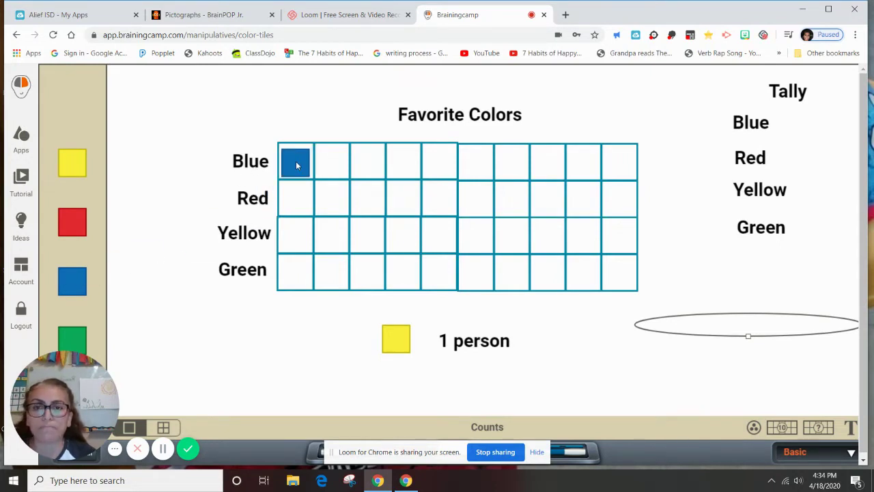
pyautogui.moveTo(75, 282); pyautogui.dragTo(338, 163)
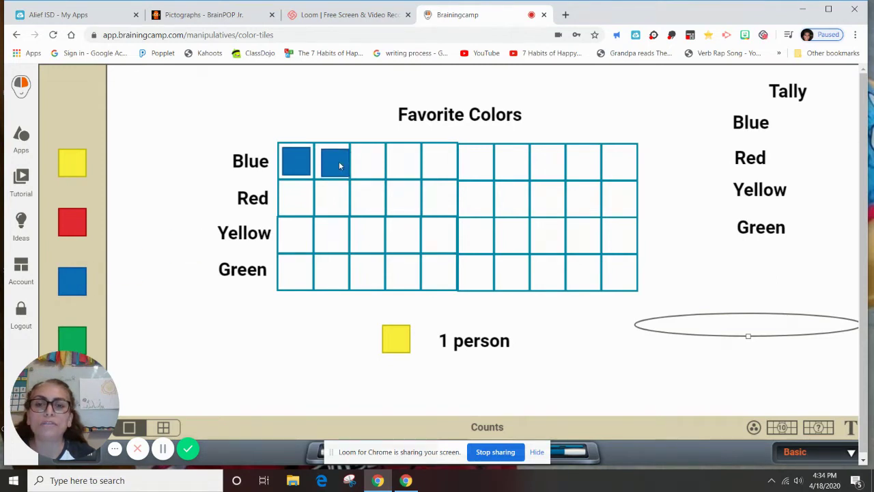
pyautogui.moveTo(76, 281); pyautogui.dragTo(369, 165)
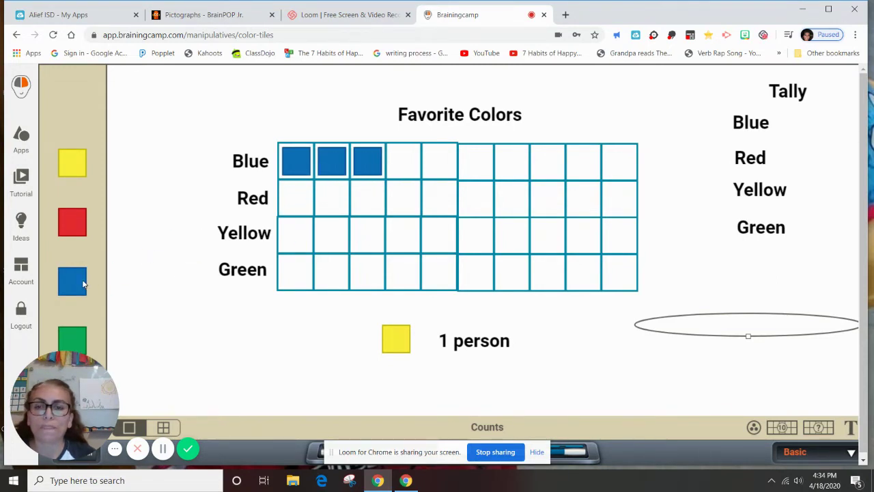
pyautogui.moveTo(79, 285); pyautogui.dragTo(407, 163)
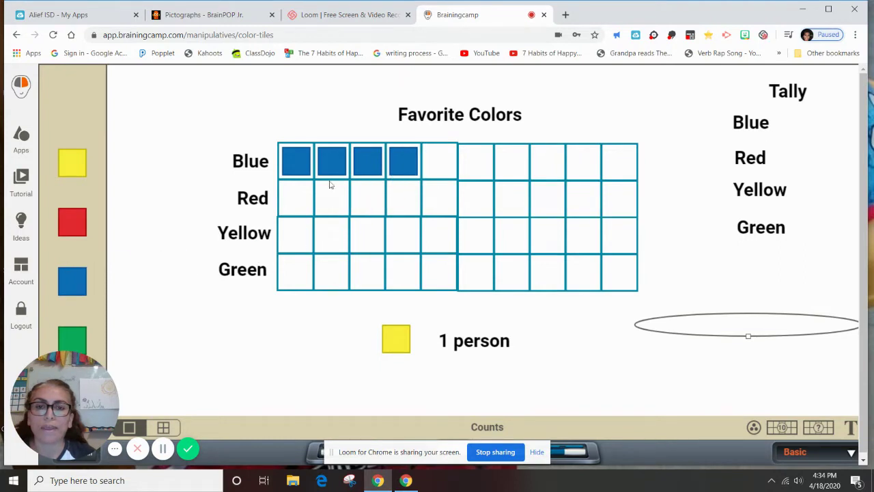
pyautogui.moveTo(77, 288); pyautogui.dragTo(444, 165)
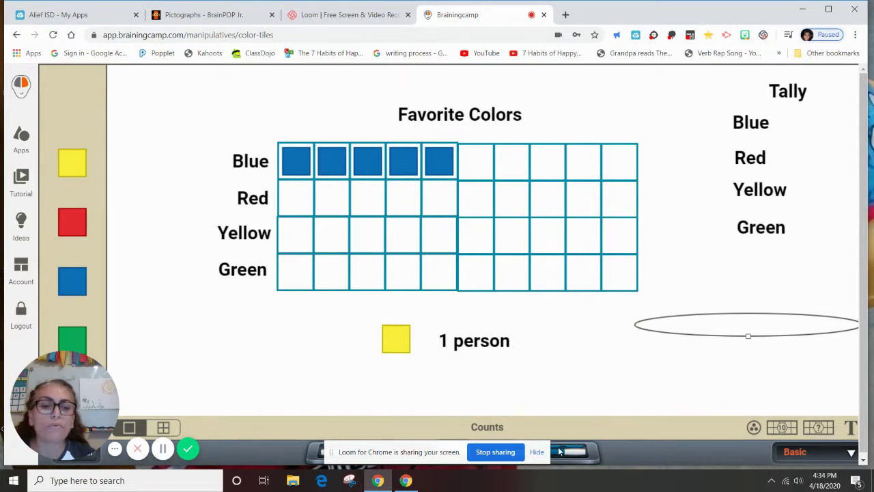
# - With the blue marker, draw a five-mark tally beside Blue and three marks beside Red
pyautogui.click(537, 454)
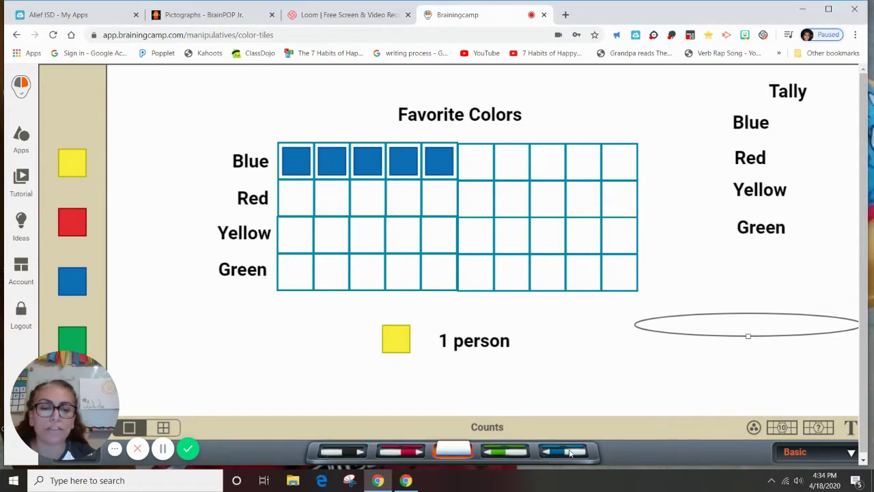
pyautogui.click(554, 453)
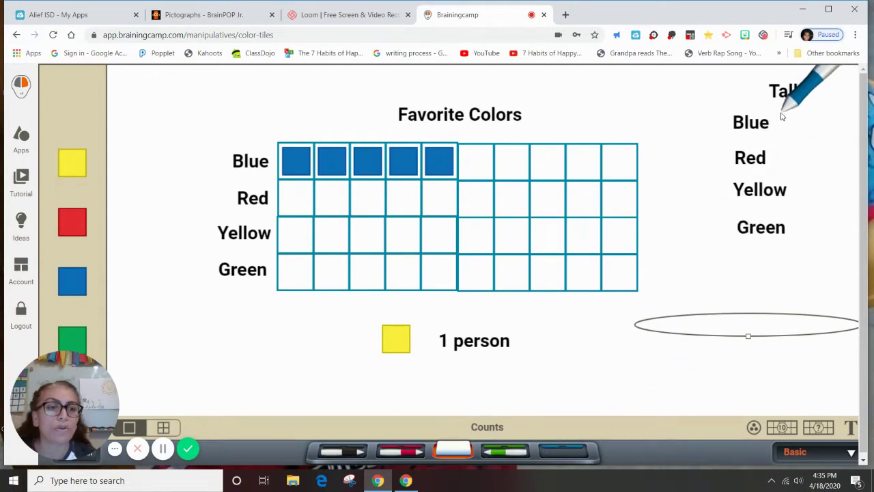
pyautogui.moveTo(782, 115)
pyautogui.mouseDown()
pyautogui.moveTo(782, 129)
pyautogui.moveTo(807, 129)
pyautogui.moveTo(776, 127)
pyautogui.mouseUp()
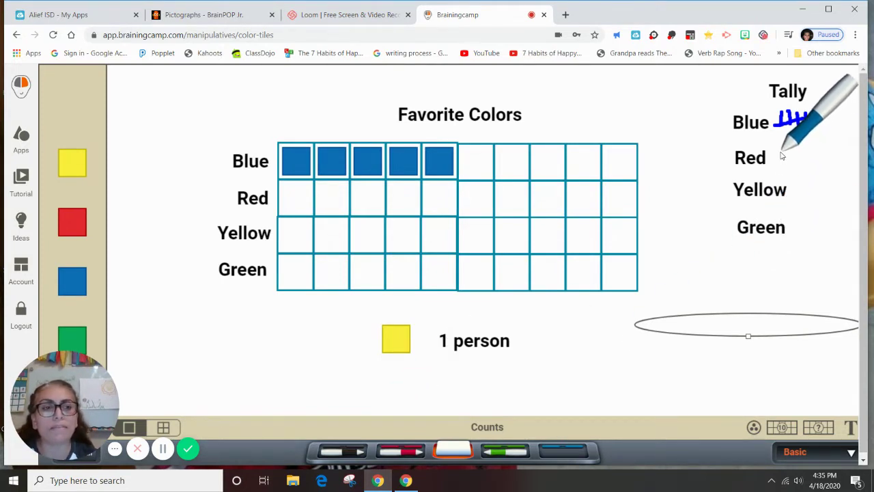
pyautogui.moveTo(782, 152)
pyautogui.mouseDown()
pyautogui.moveTo(780, 168)
pyautogui.moveTo(800, 169)
pyautogui.mouseUp()
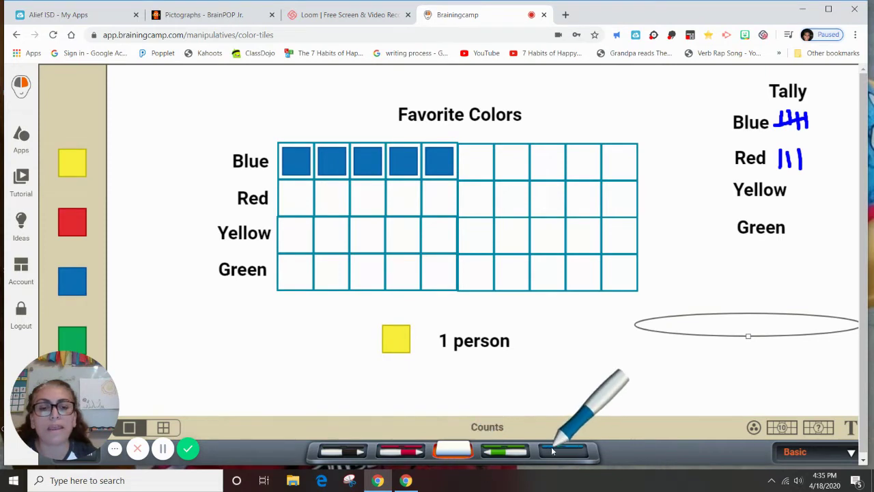
pyautogui.click(574, 451)
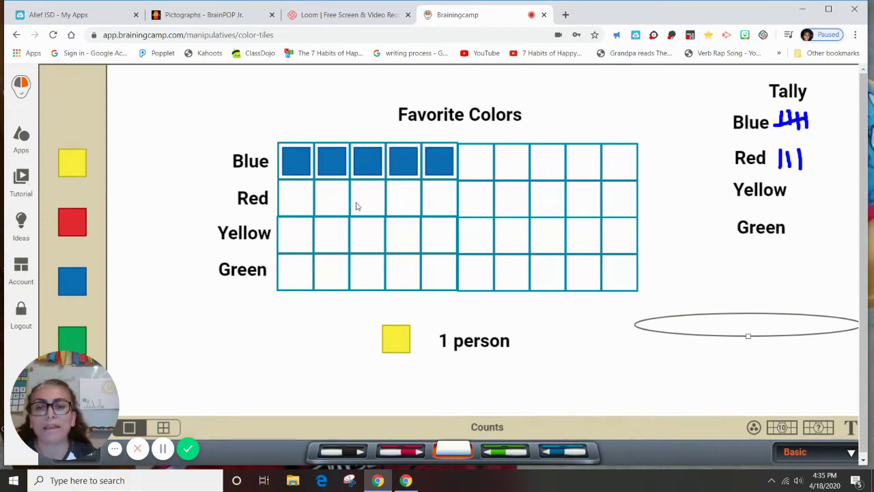
# - Drag three red tiles into the first three cells of the Red row
pyautogui.moveTo(76, 223); pyautogui.dragTo(299, 202)
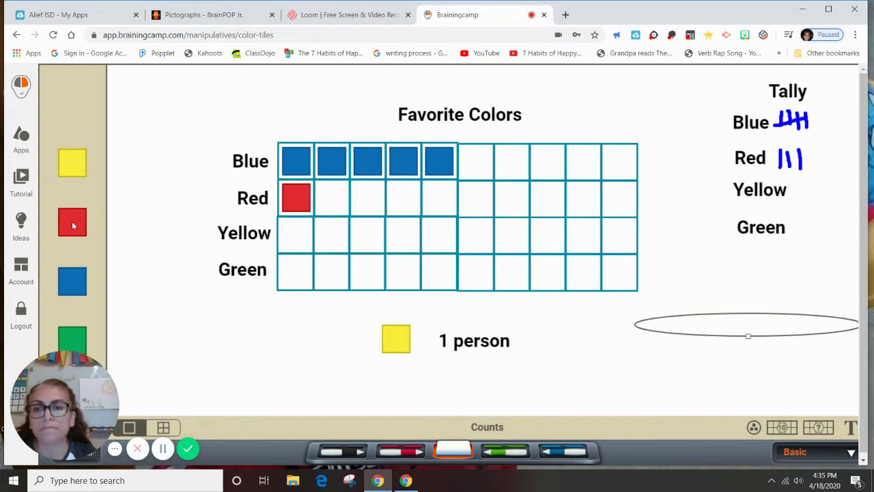
pyautogui.moveTo(72, 221); pyautogui.dragTo(334, 198)
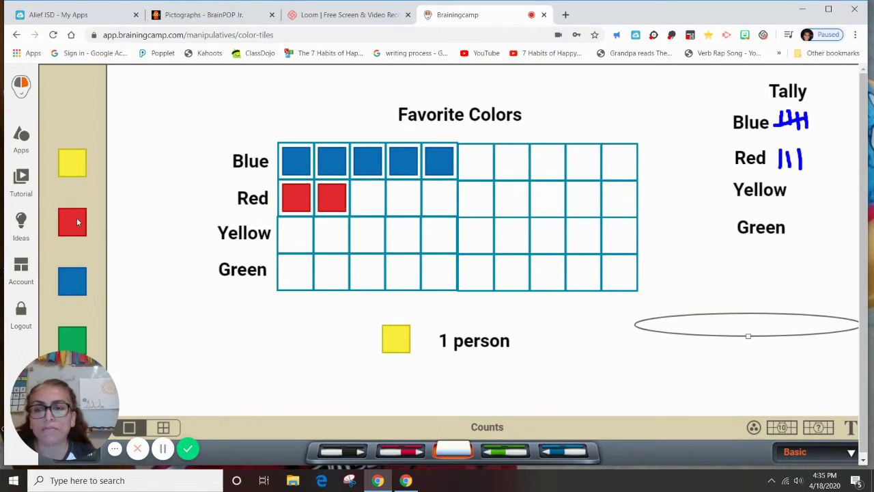
pyautogui.moveTo(76, 217); pyautogui.dragTo(372, 194)
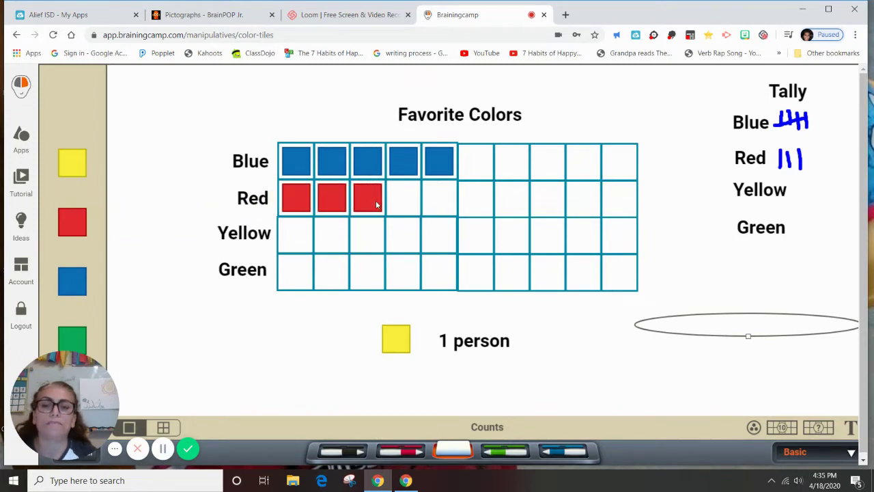
pyautogui.click(566, 453)
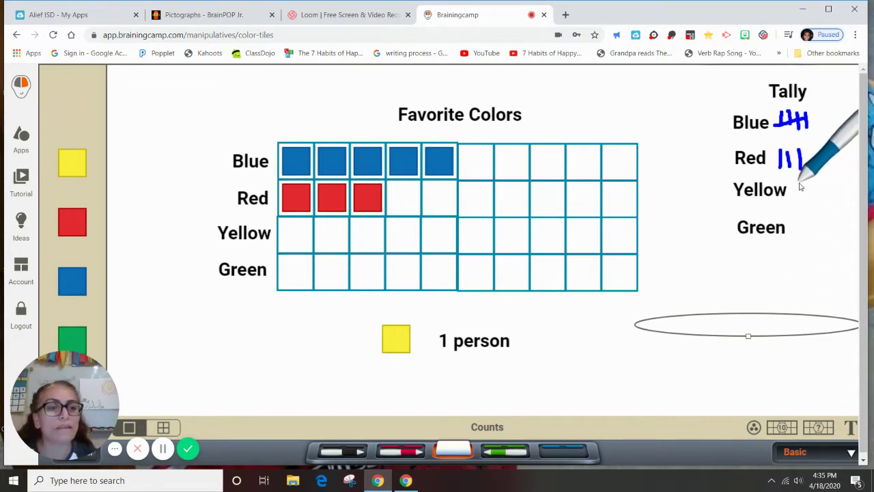
# - Draw seven tally marks beside Yellow and drag seven yellow tiles into the Yellow row
pyautogui.moveTo(794, 182)
pyautogui.mouseDown()
pyautogui.moveTo(794, 201)
pyautogui.moveTo(822, 194)
pyautogui.moveTo(846, 204)
pyautogui.mouseUp()
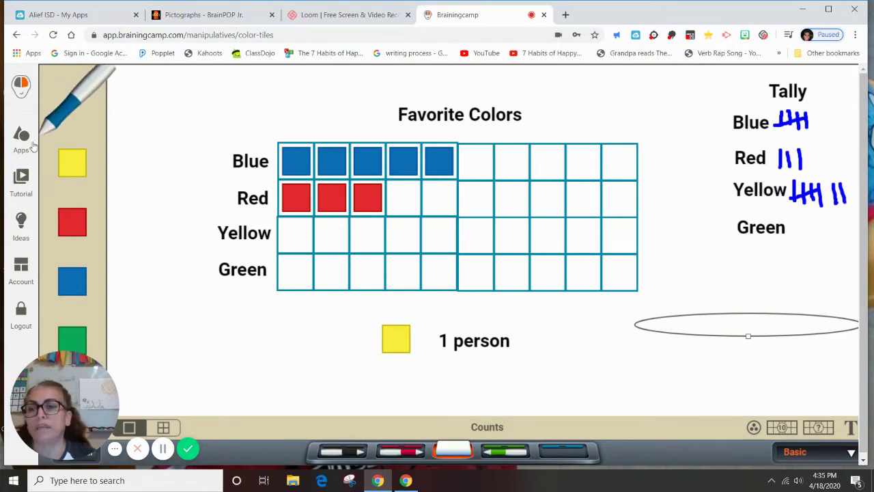
pyautogui.click(563, 451)
pyautogui.moveTo(72, 164); pyautogui.dragTo(297, 235)
pyautogui.moveTo(71, 162); pyautogui.dragTo(332, 233)
pyautogui.moveTo(73, 164); pyautogui.dragTo(368, 235)
pyautogui.moveTo(72, 165); pyautogui.dragTo(406, 237)
pyautogui.moveTo(71, 164); pyautogui.dragTo(434, 235)
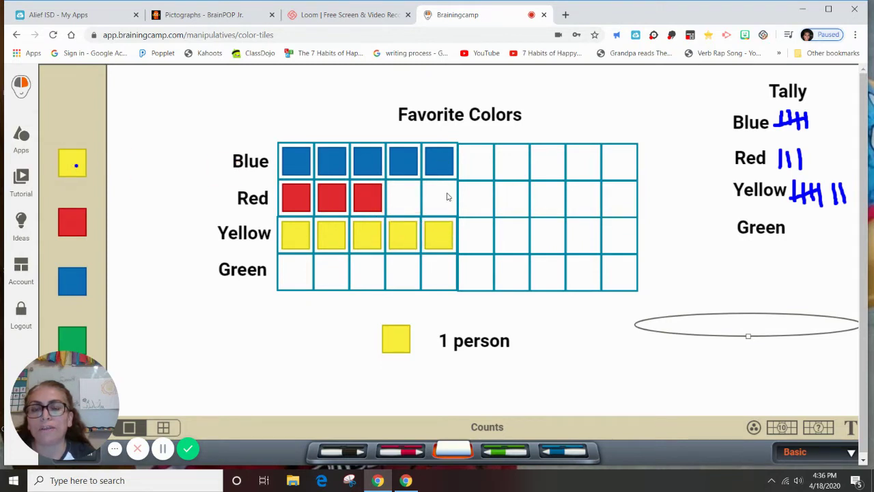
pyautogui.moveTo(71, 164); pyautogui.dragTo(475, 237)
pyautogui.moveTo(74, 164); pyautogui.dragTo(513, 238)
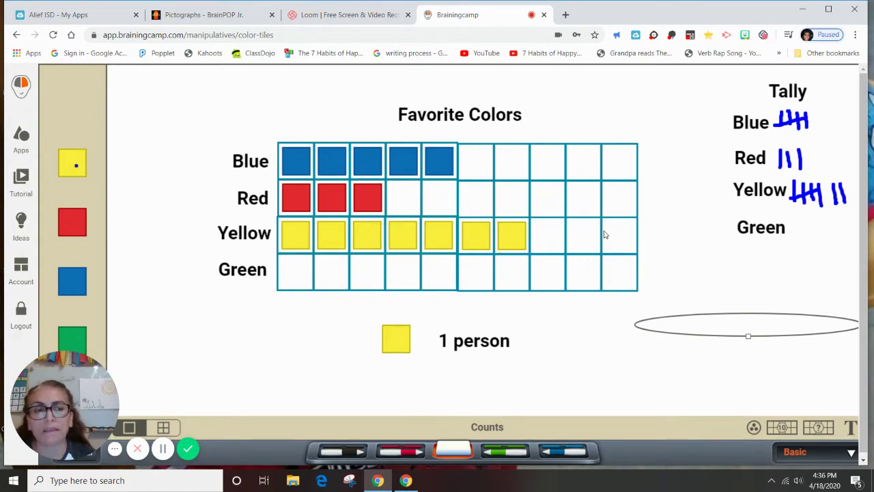
# - With the blue marker, draw a five-mark tally (four strokes and a slash) beside Green
pyautogui.click(568, 456)
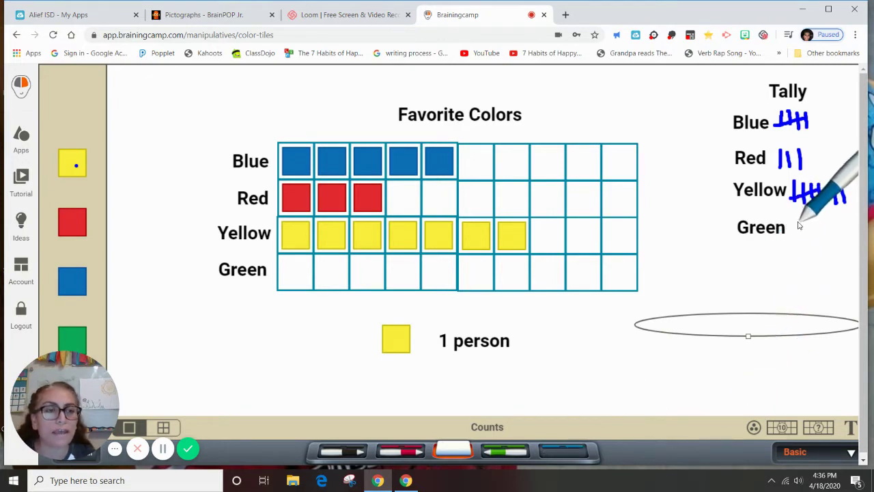
pyautogui.moveTo(797, 217)
pyautogui.mouseDown()
pyautogui.moveTo(795, 236)
pyautogui.moveTo(811, 239)
pyautogui.mouseUp()
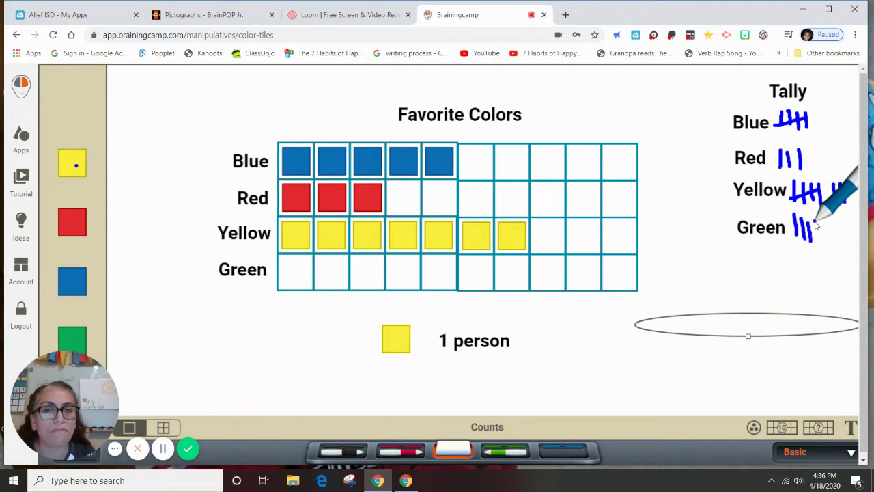
pyautogui.moveTo(817, 218)
pyautogui.mouseDown()
pyautogui.moveTo(818, 240)
pyautogui.moveTo(826, 229)
pyautogui.mouseUp()
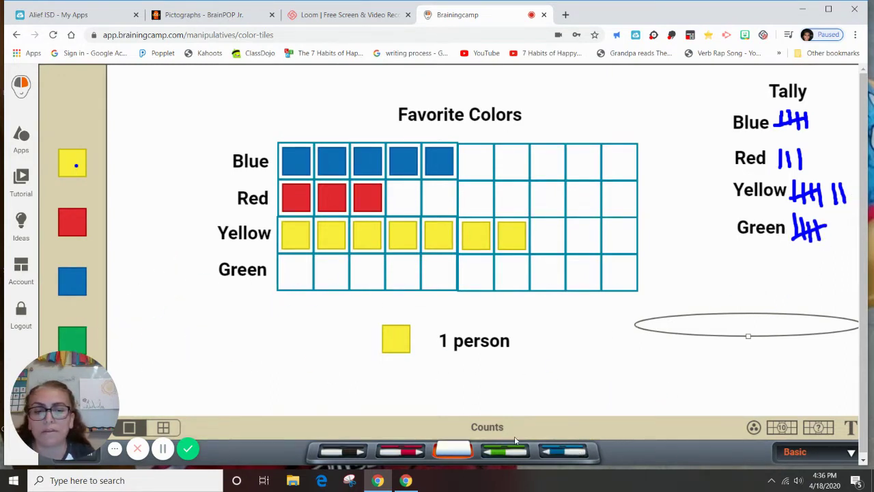
# - Drag five green tiles into the first five cells of the Green row
pyautogui.moveTo(72, 338); pyautogui.dragTo(294, 267)
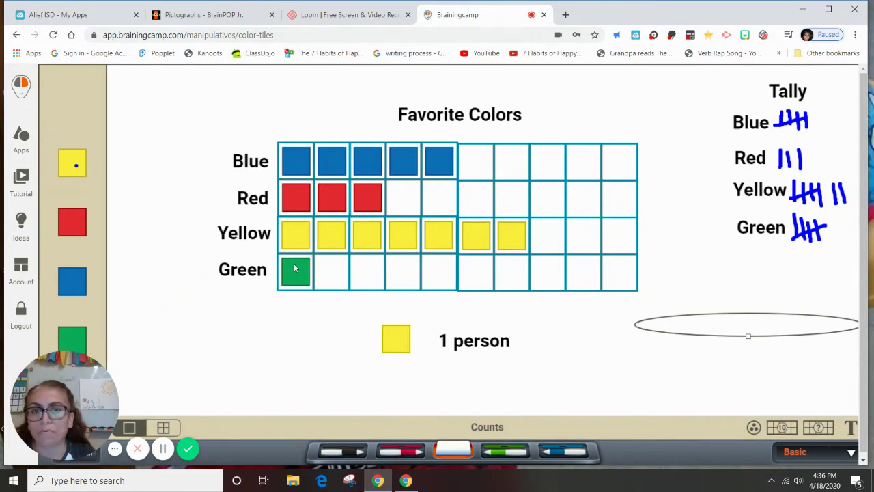
pyautogui.moveTo(75, 338); pyautogui.dragTo(332, 269)
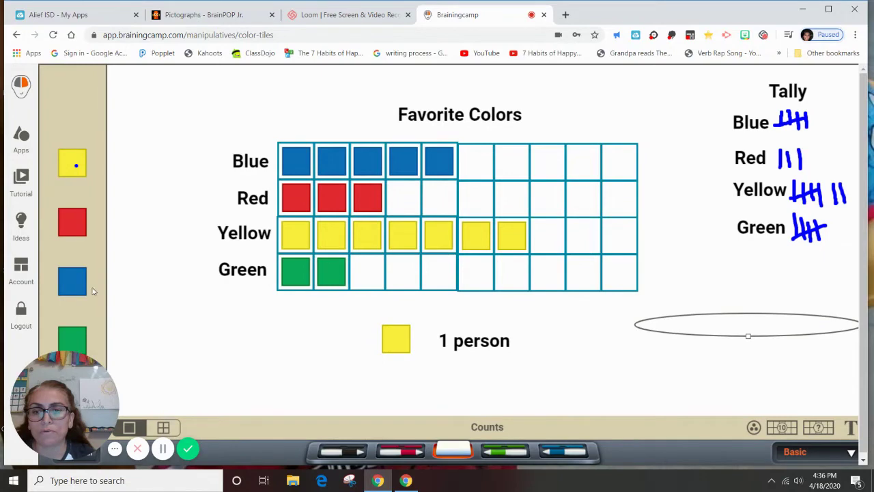
pyautogui.moveTo(67, 337); pyautogui.dragTo(366, 271)
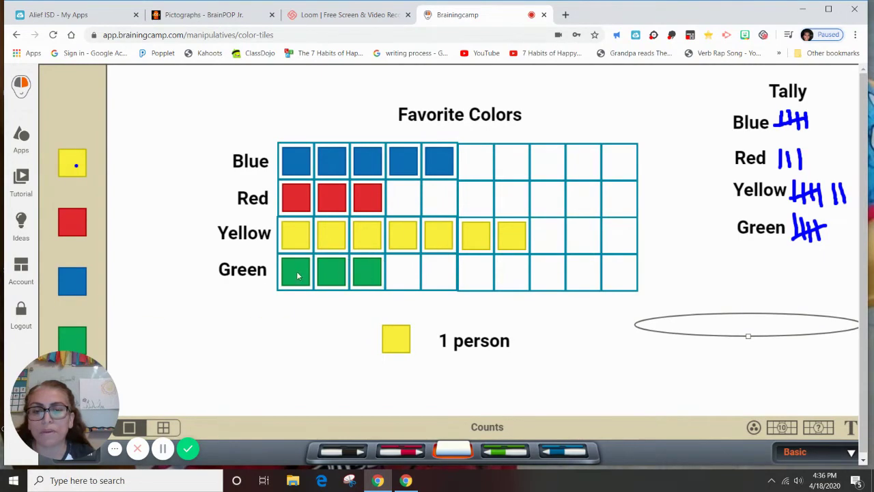
pyautogui.moveTo(75, 349); pyautogui.dragTo(405, 276)
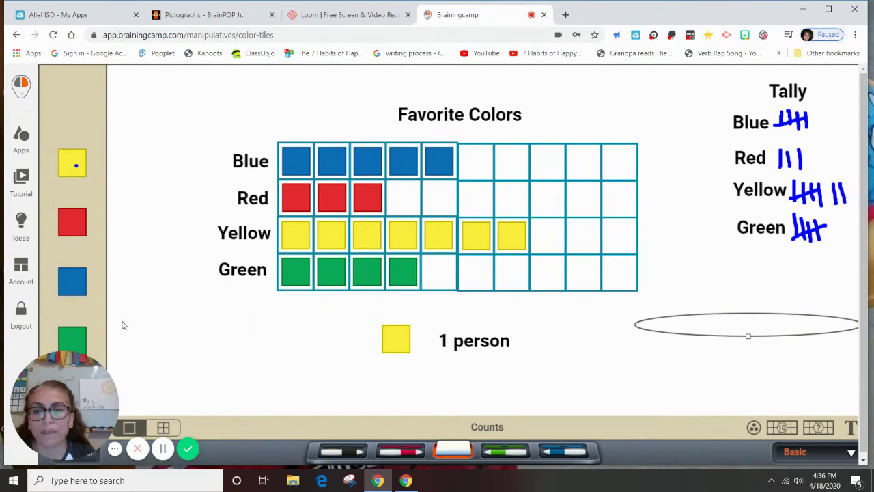
pyautogui.moveTo(68, 339); pyautogui.dragTo(435, 269)
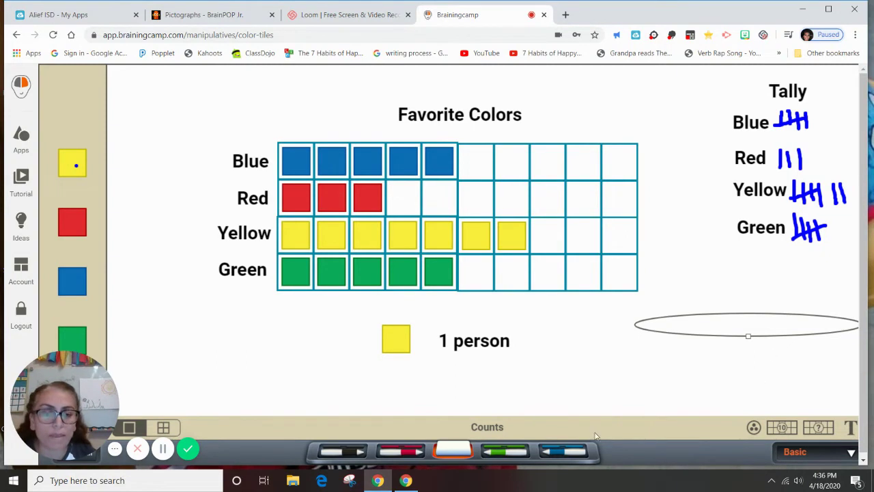
# - With the black marker, write 5, 3, 7, 5 in the last cells of Blue, Red, Yellow, Green
pyautogui.click(348, 453)
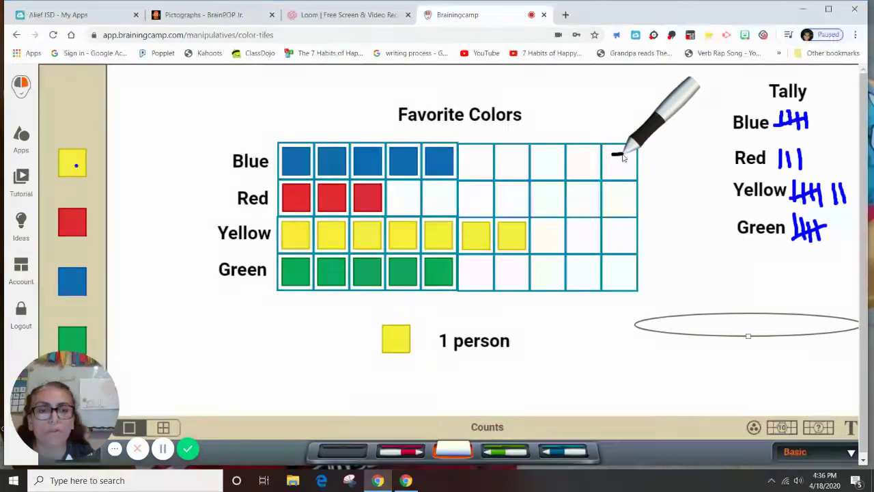
pyautogui.moveTo(613, 158)
pyautogui.mouseDown()
pyautogui.moveTo(623, 154)
pyautogui.moveTo(607, 178)
pyautogui.mouseUp()
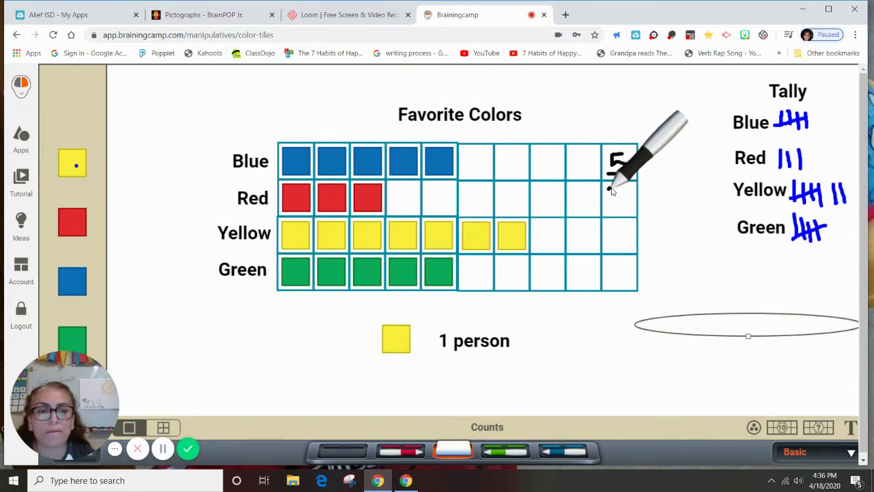
pyautogui.moveTo(610, 184)
pyautogui.mouseDown()
pyautogui.moveTo(615, 199)
pyautogui.moveTo(623, 193)
pyautogui.moveTo(613, 206)
pyautogui.mouseUp()
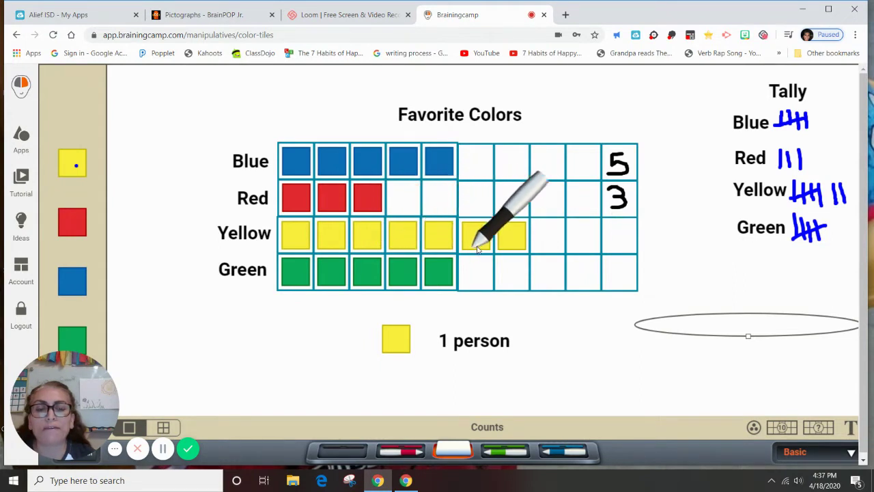
pyautogui.moveTo(607, 230)
pyautogui.mouseDown()
pyautogui.moveTo(621, 230)
pyautogui.moveTo(617, 252)
pyautogui.mouseUp()
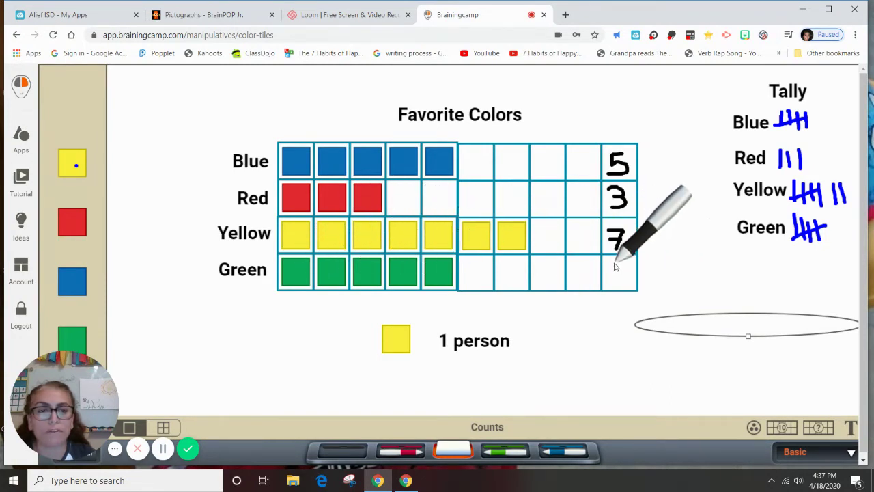
pyautogui.moveTo(623, 263)
pyautogui.mouseDown()
pyautogui.moveTo(613, 267)
pyautogui.moveTo(612, 258)
pyautogui.moveTo(623, 275)
pyautogui.moveTo(610, 284)
pyautogui.mouseUp()
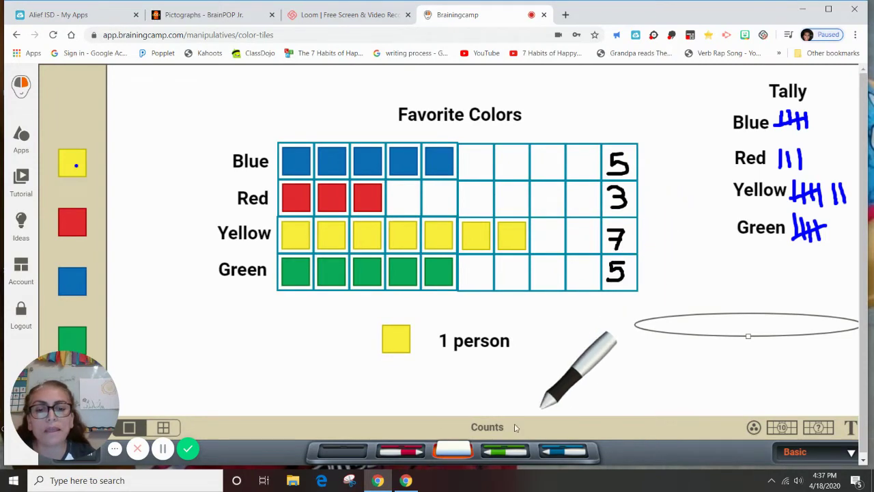
pyautogui.click(345, 451)
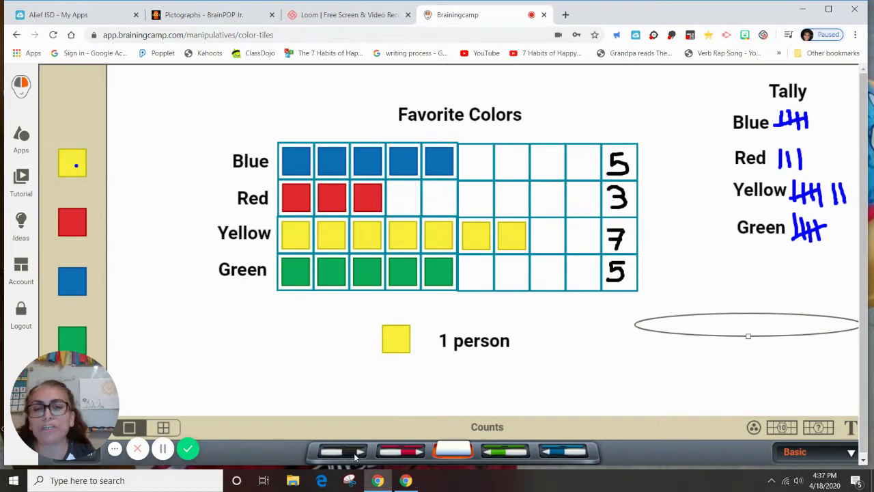